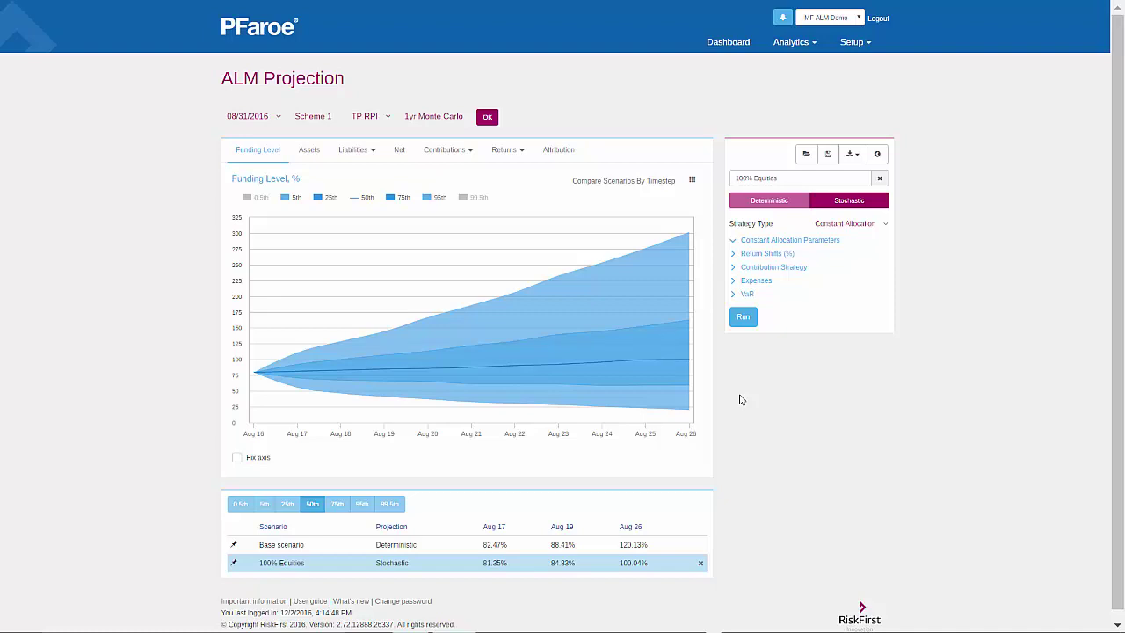
Step: Change the scenario's strategy type to Funding Level Trigger and open its trigger settings
{"action": "scroll", "coordinate": [740, 400], "scroll_direction": "down", "scroll_amount": 1}
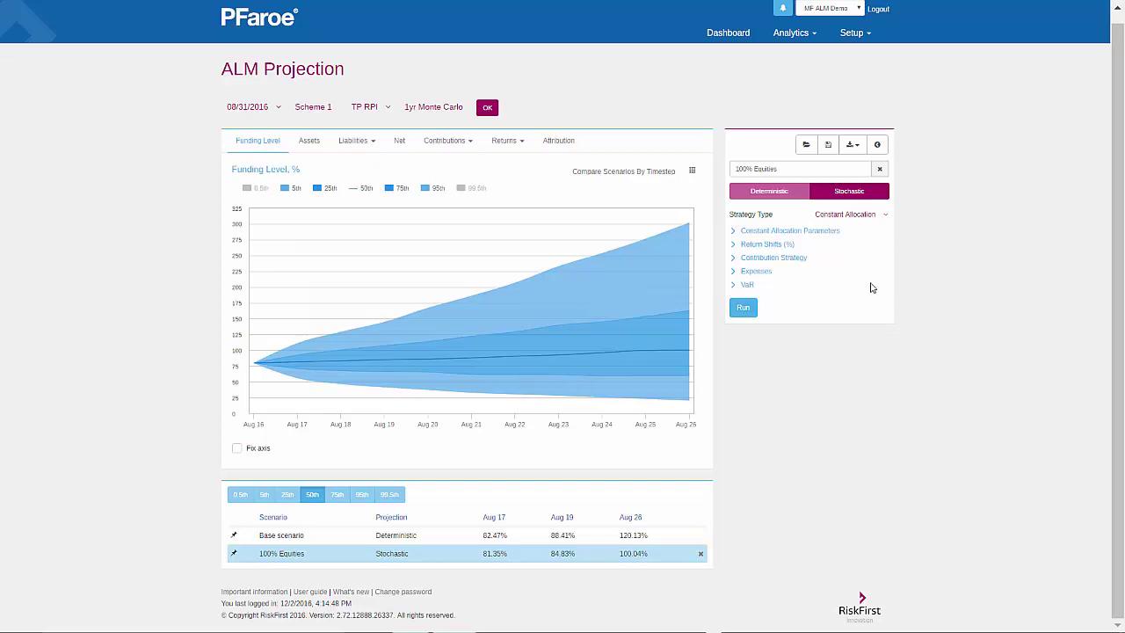
{"action": "left_click", "coordinate": [850, 216]}
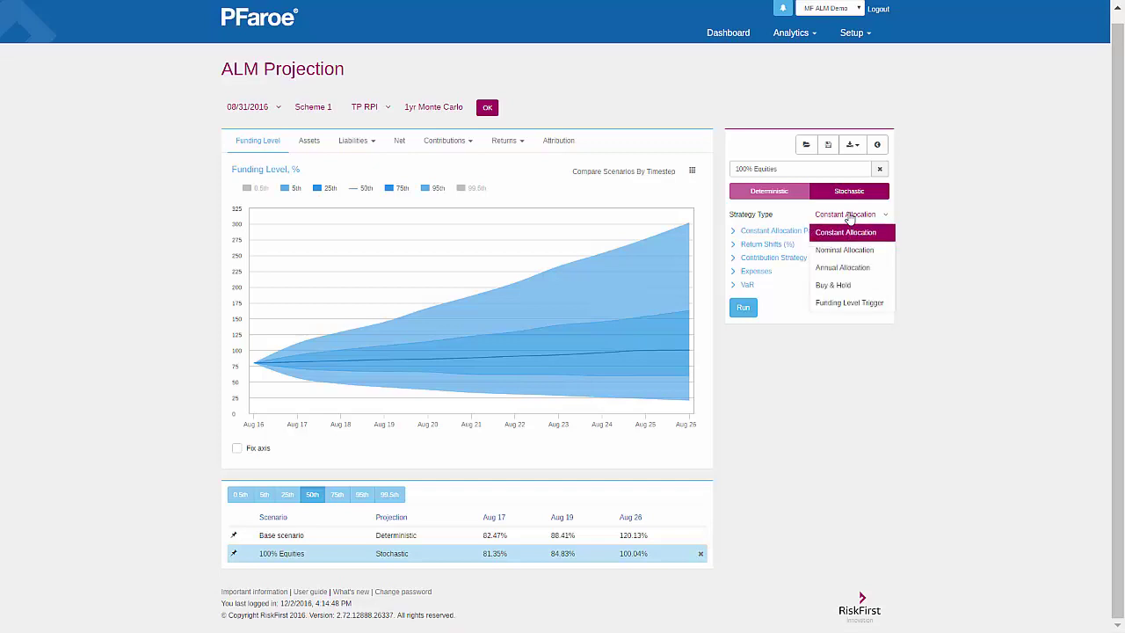
{"action": "left_click", "coordinate": [840, 304]}
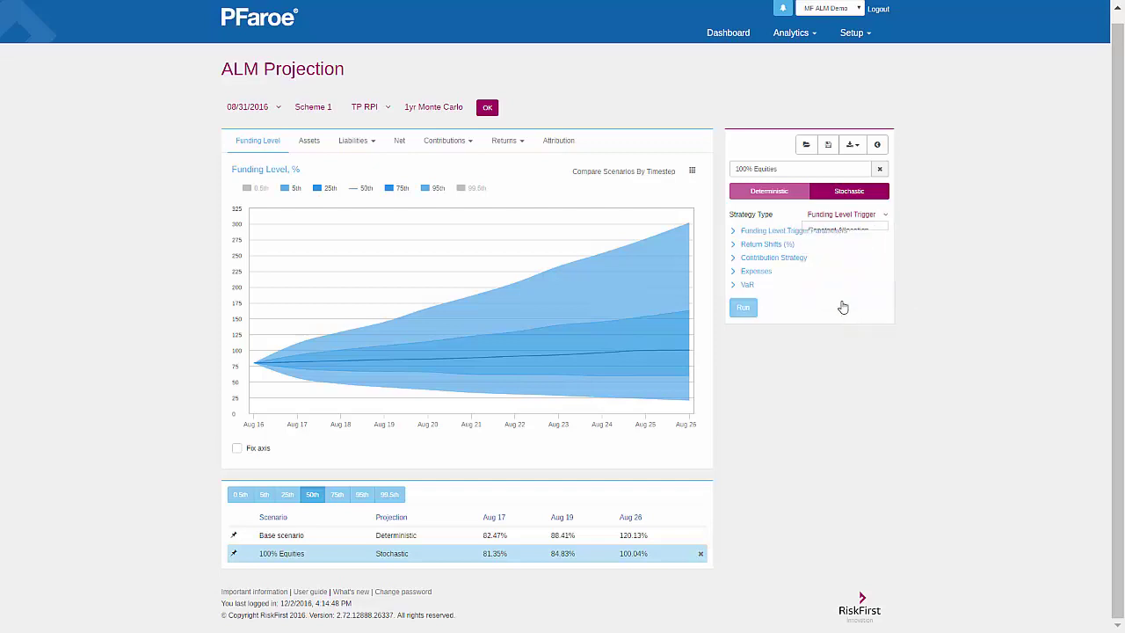
{"action": "left_click", "coordinate": [763, 231]}
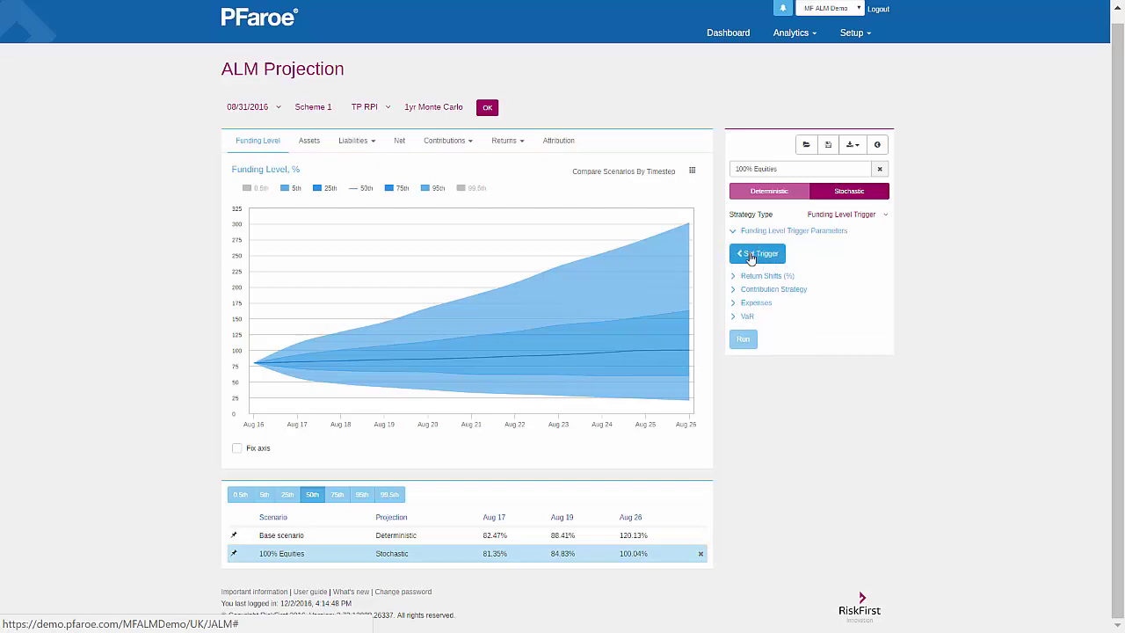
{"action": "left_click", "coordinate": [754, 255]}
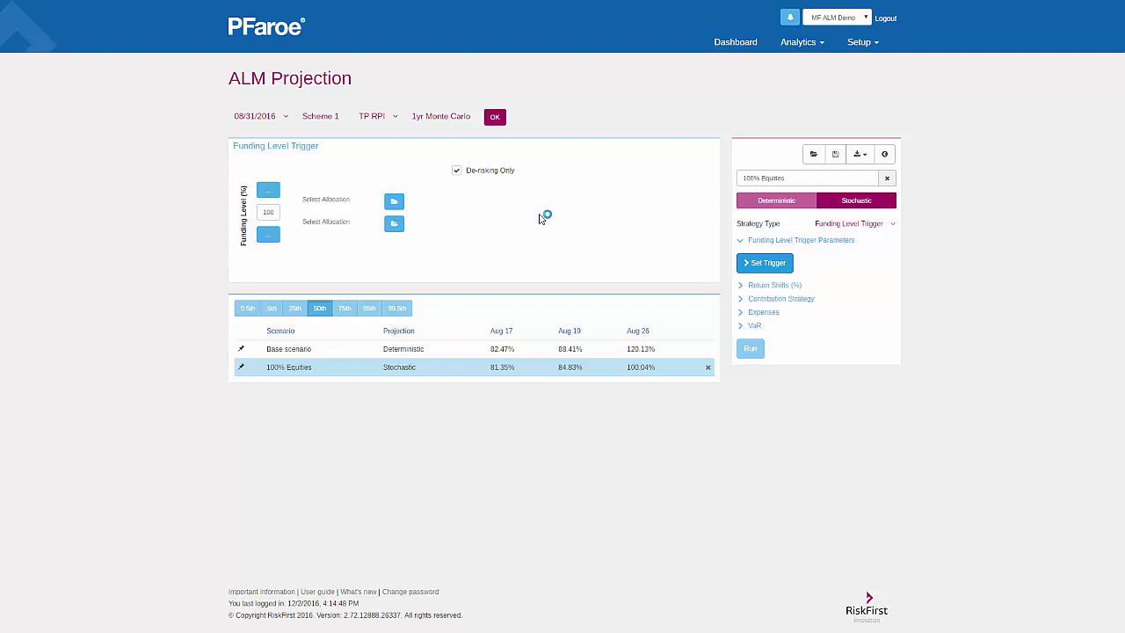
Step: Set the first funding level trigger to 80%, and add two more levels, setting the second to 82%
{"action": "left_click", "coordinate": [278, 211]}
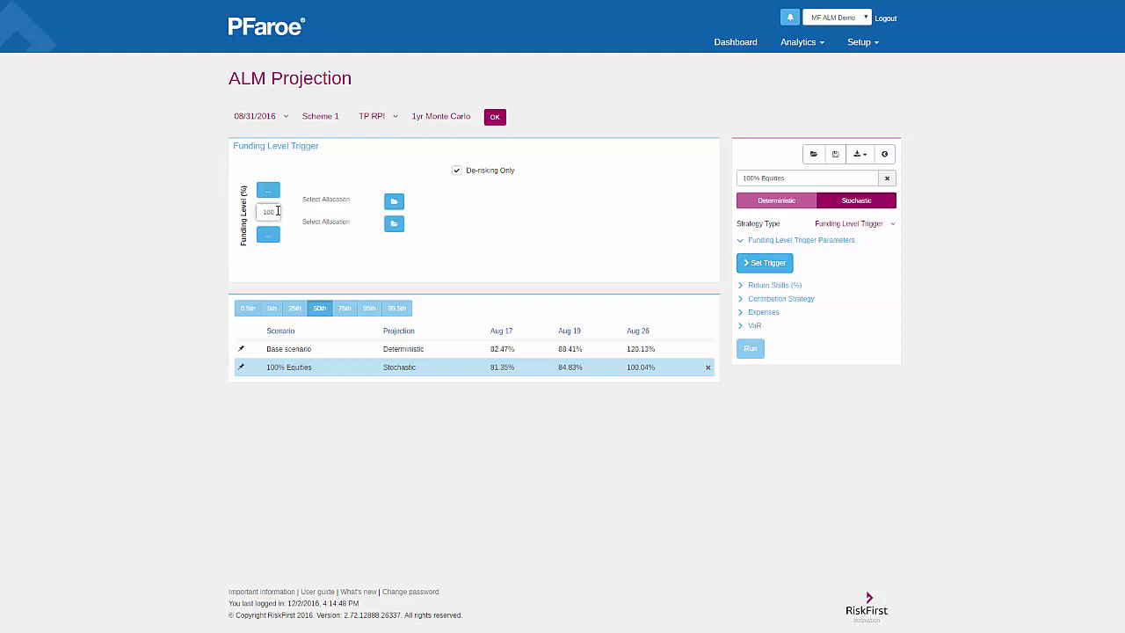
{"action": "left_click_drag", "start_coordinate": [276, 211], "coordinate": [260, 211]}
{"action": "type", "text": "90"}
{"action": "left_click", "coordinate": [268, 235]}
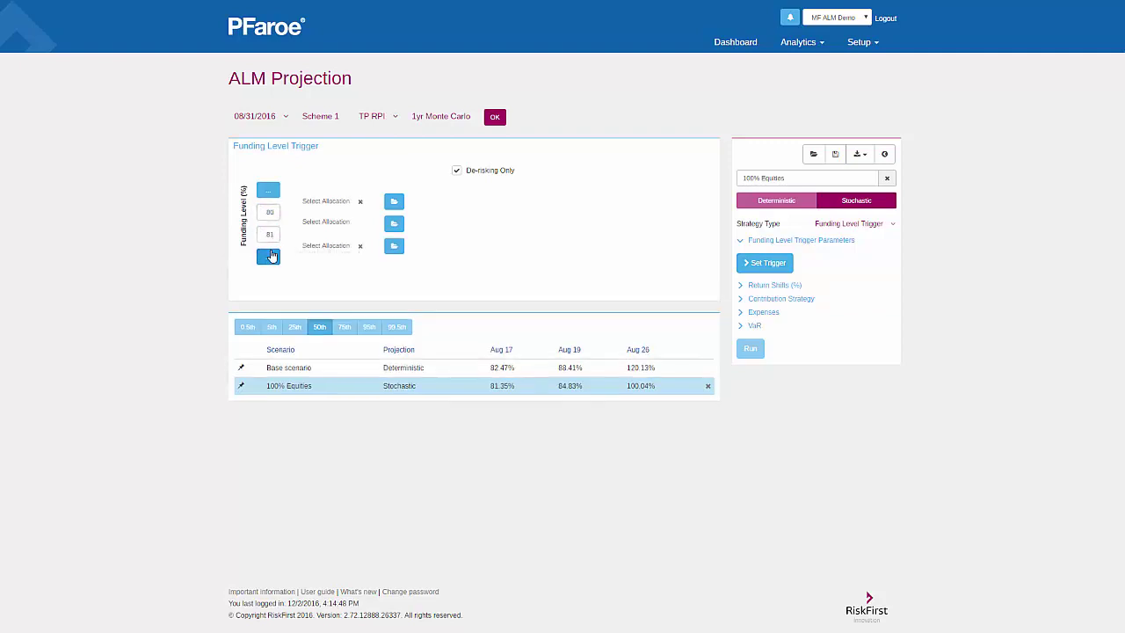
{"action": "left_click", "coordinate": [268, 256]}
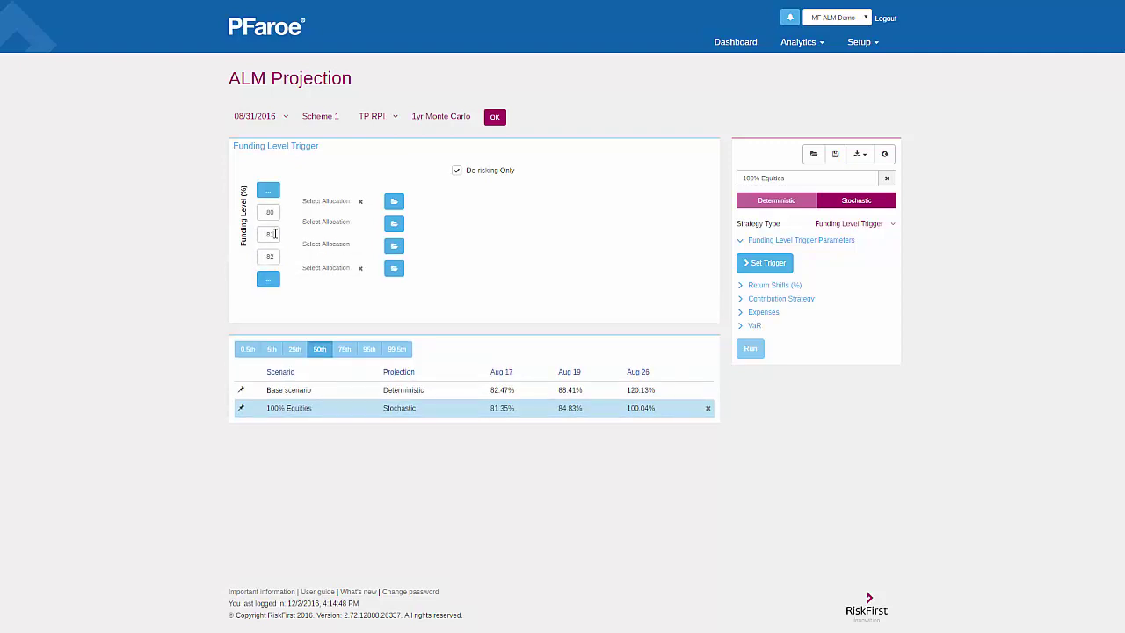
{"action": "left_click_drag", "start_coordinate": [275, 233], "coordinate": [259, 234]}
{"action": "type", "text": "82"}
Step: Set the third funding level trigger to 84% and add a fourth level at 86%
{"action": "left_click", "coordinate": [267, 256]}
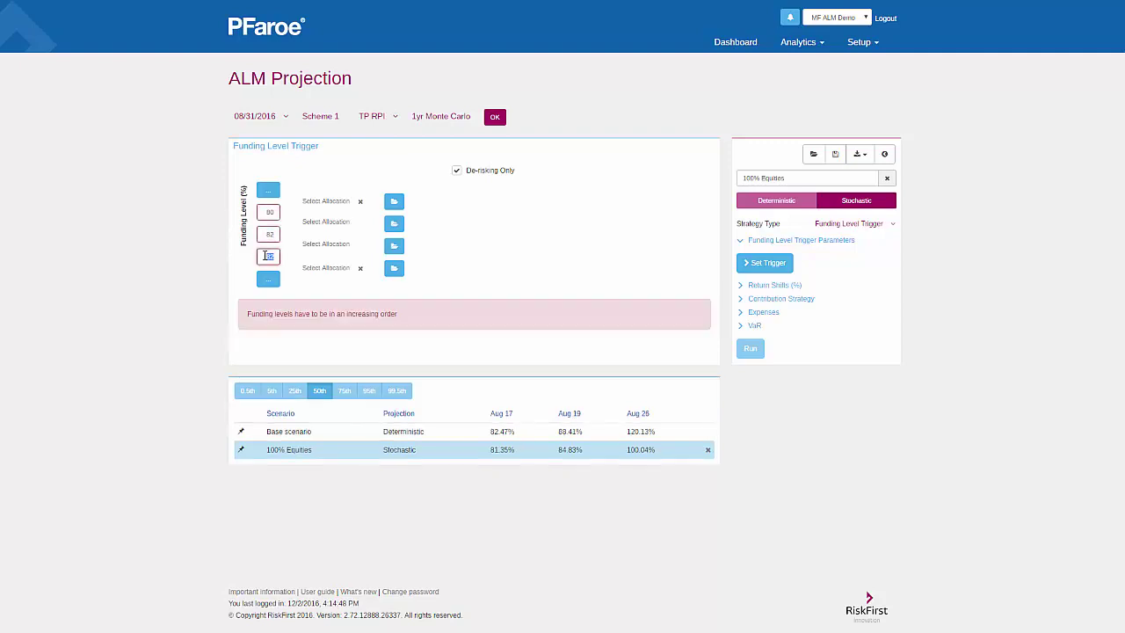
{"action": "type", "text": "8"}
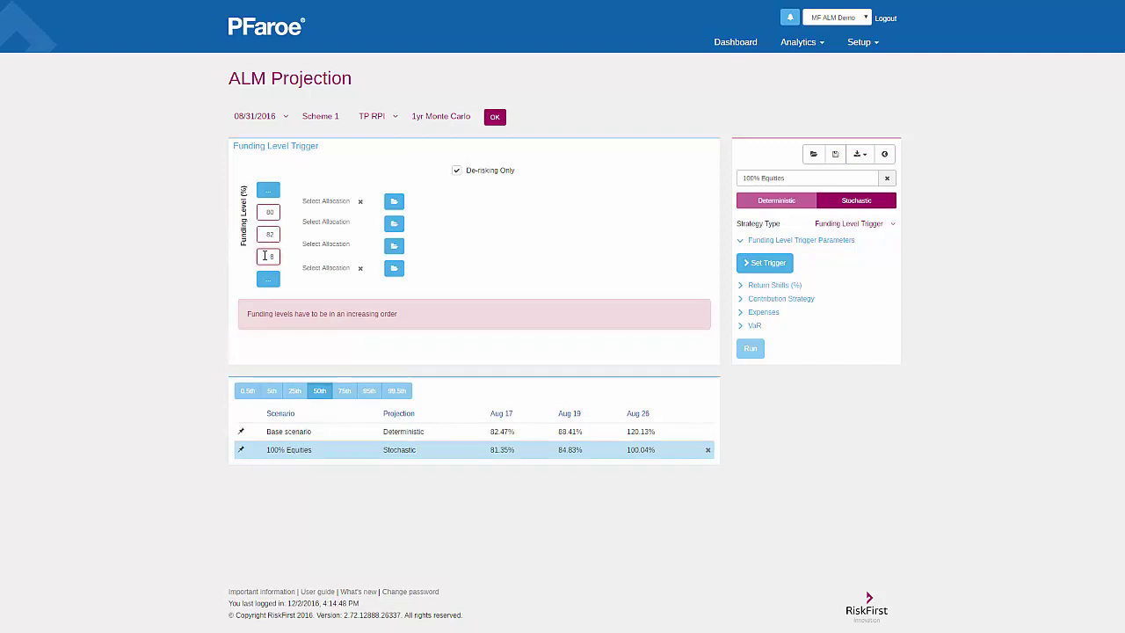
{"action": "type", "text": "4"}
{"action": "left_click", "coordinate": [275, 280]}
{"action": "left_click_drag", "start_coordinate": [279, 279], "coordinate": [262, 280]}
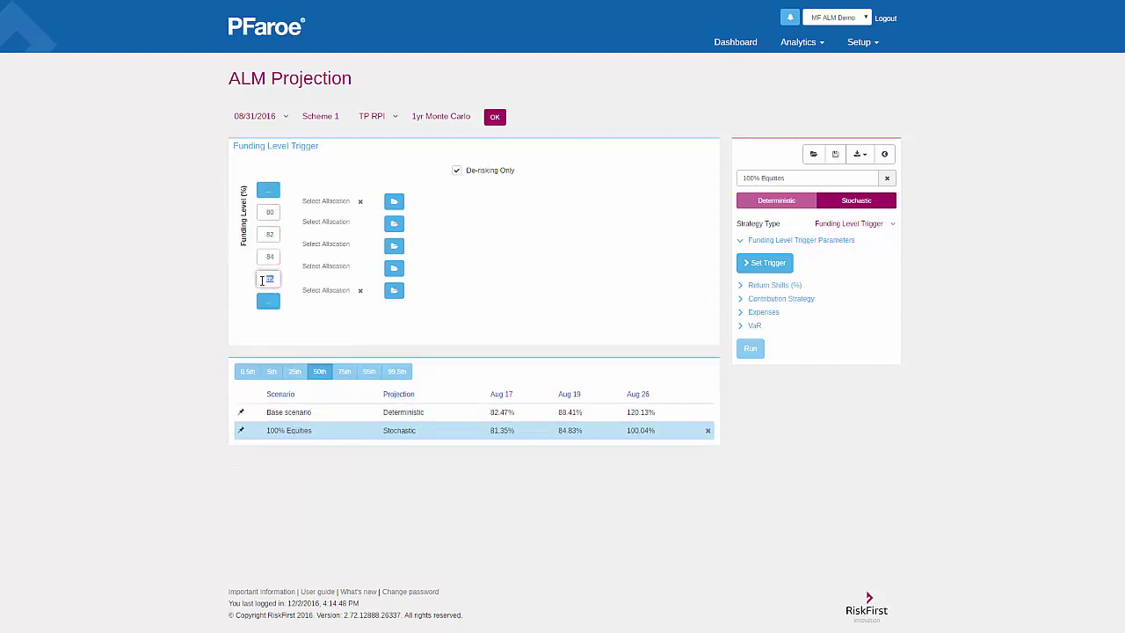
{"action": "type", "text": "86"}
Step: Assign allocations E100 ILG0, E90 ILG10 and E80 ILG20 to the first three funding level bands
{"action": "left_click", "coordinate": [395, 203]}
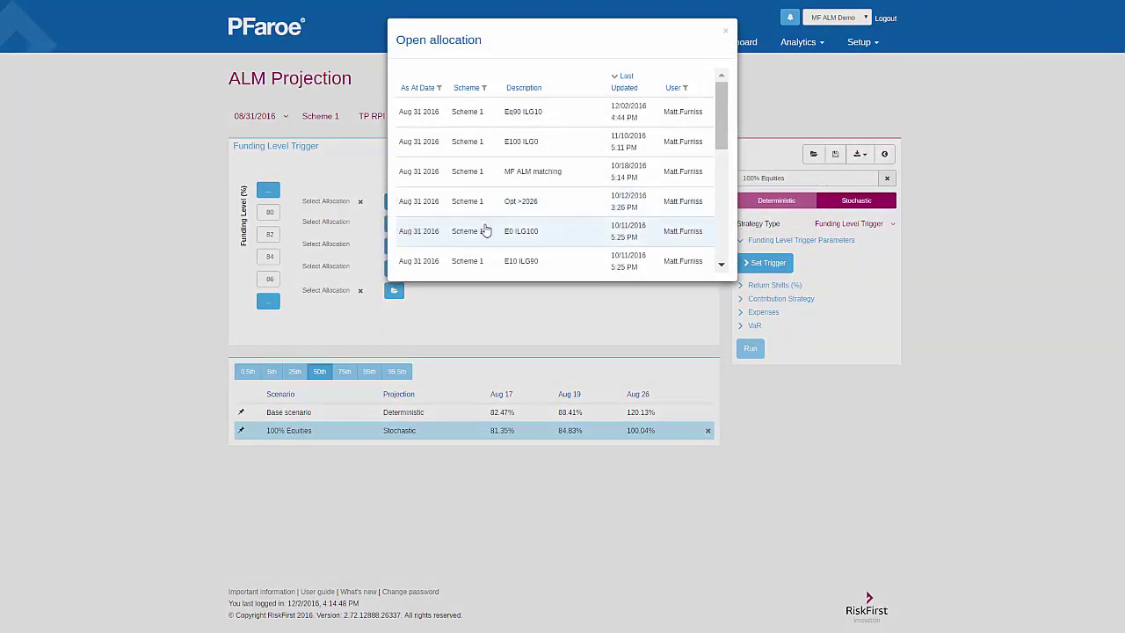
{"action": "left_click", "coordinate": [552, 144]}
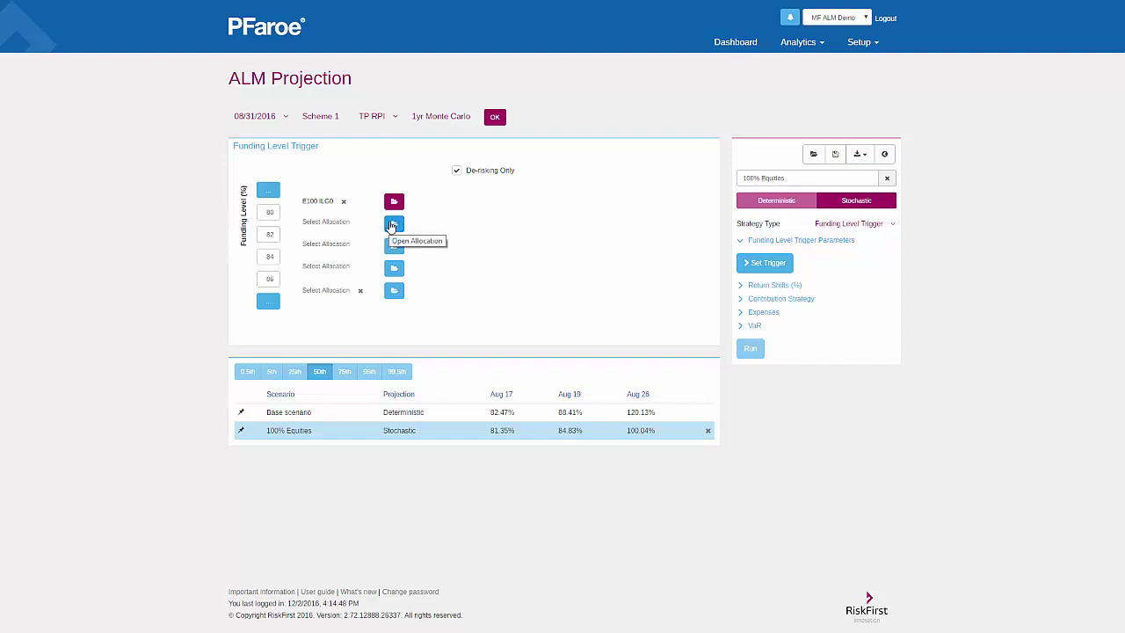
{"action": "left_click", "coordinate": [392, 226]}
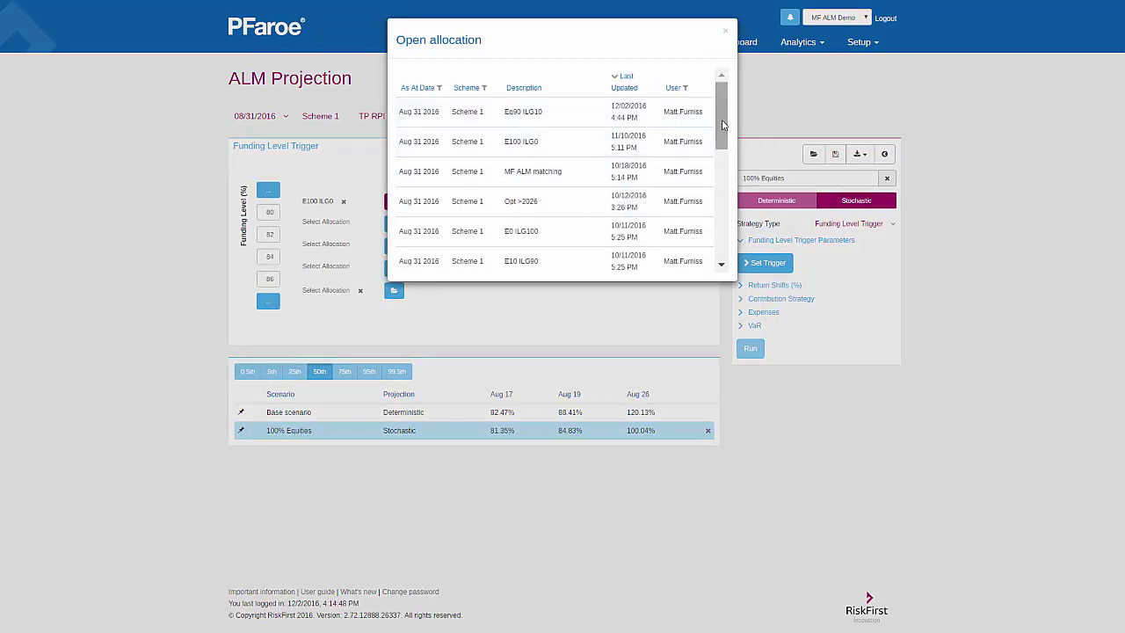
{"action": "left_click_drag", "start_coordinate": [720, 125], "coordinate": [722, 231]}
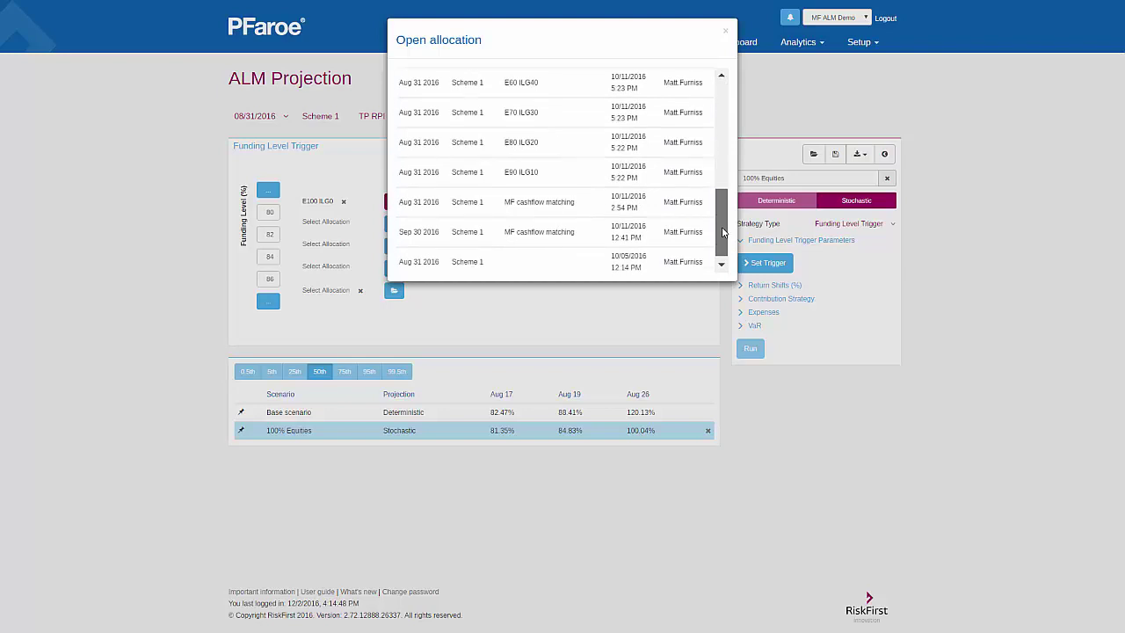
{"action": "left_click", "coordinate": [540, 175]}
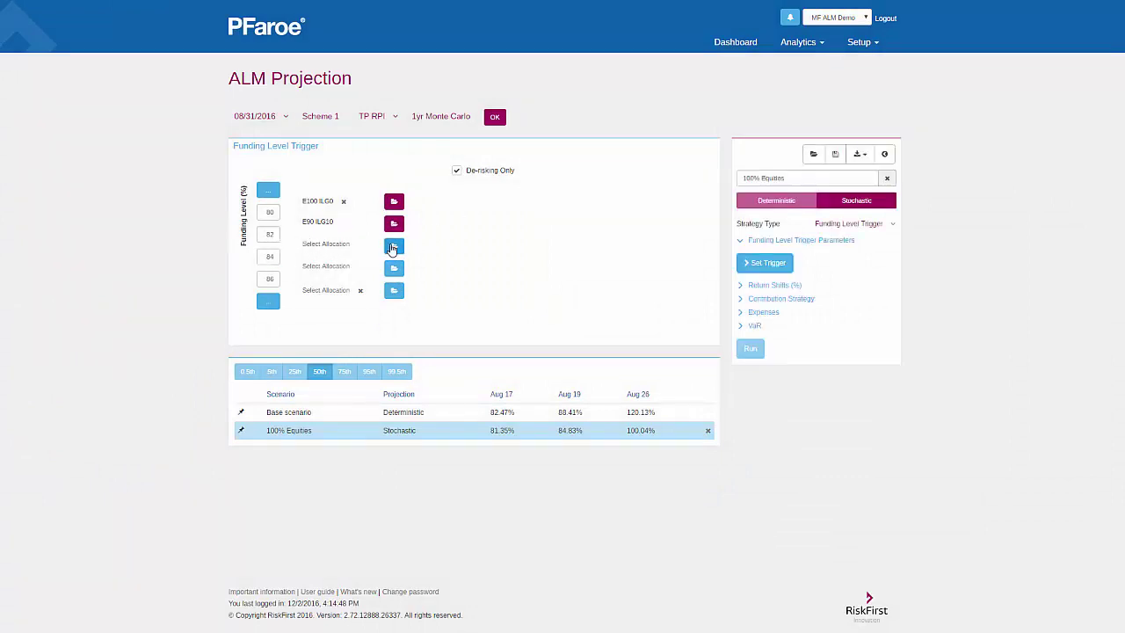
{"action": "left_click", "coordinate": [392, 248]}
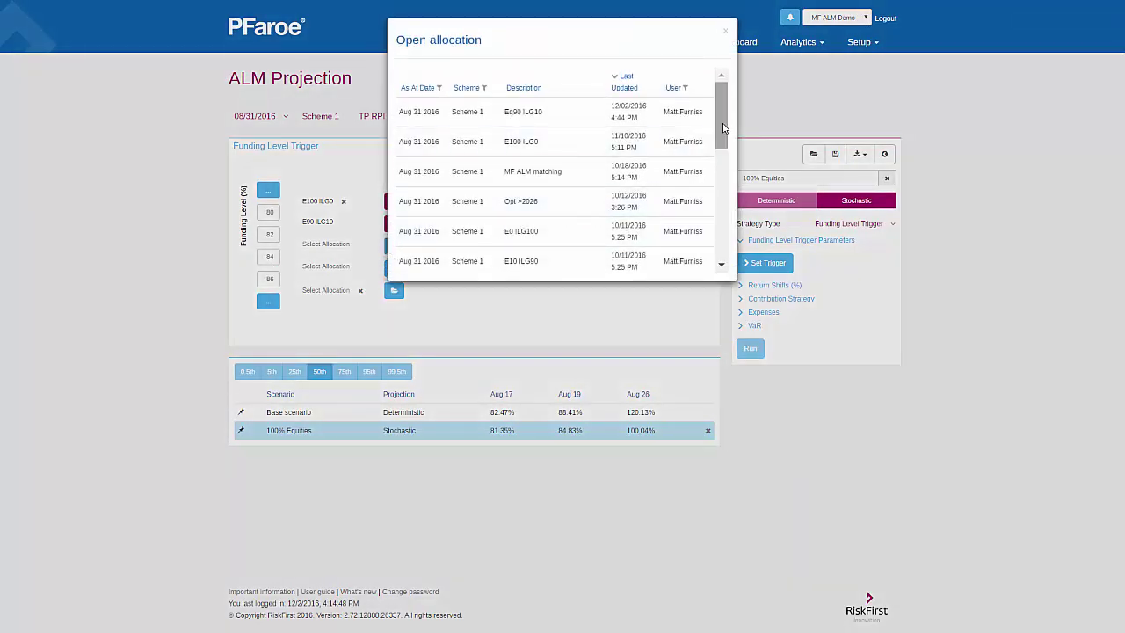
{"action": "scroll", "coordinate": [582, 178], "scroll_direction": "down", "scroll_amount": 5}
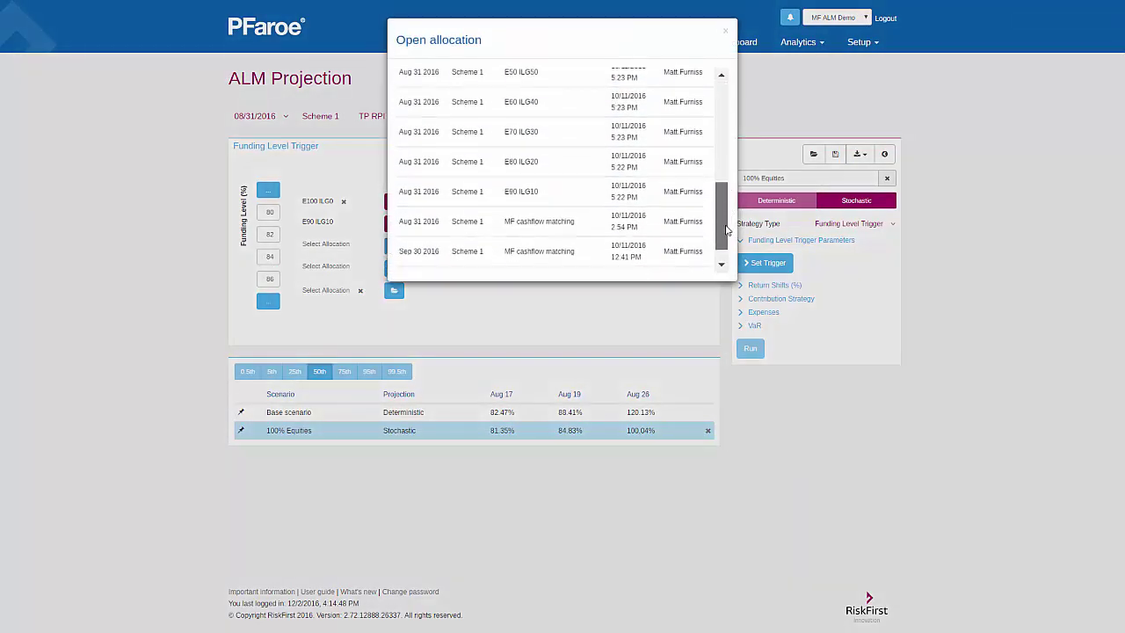
{"action": "left_click", "coordinate": [559, 165]}
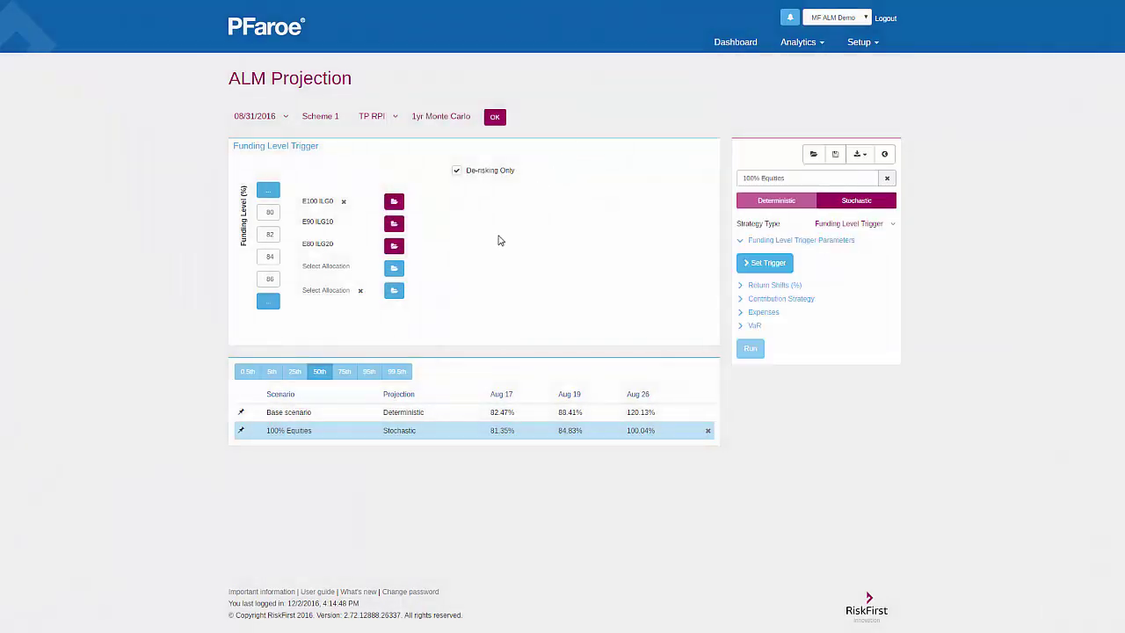
Step: Load the saved Triggers1 scenario, close its trigger settings and run the projection
{"action": "left_click", "coordinate": [816, 155]}
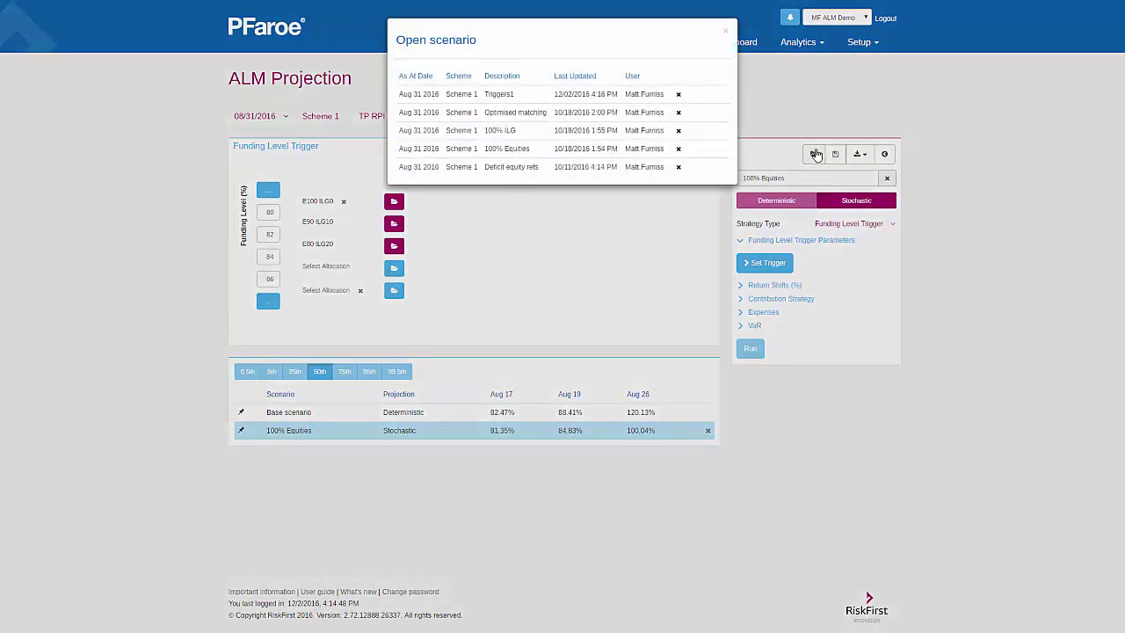
{"action": "left_click", "coordinate": [539, 95]}
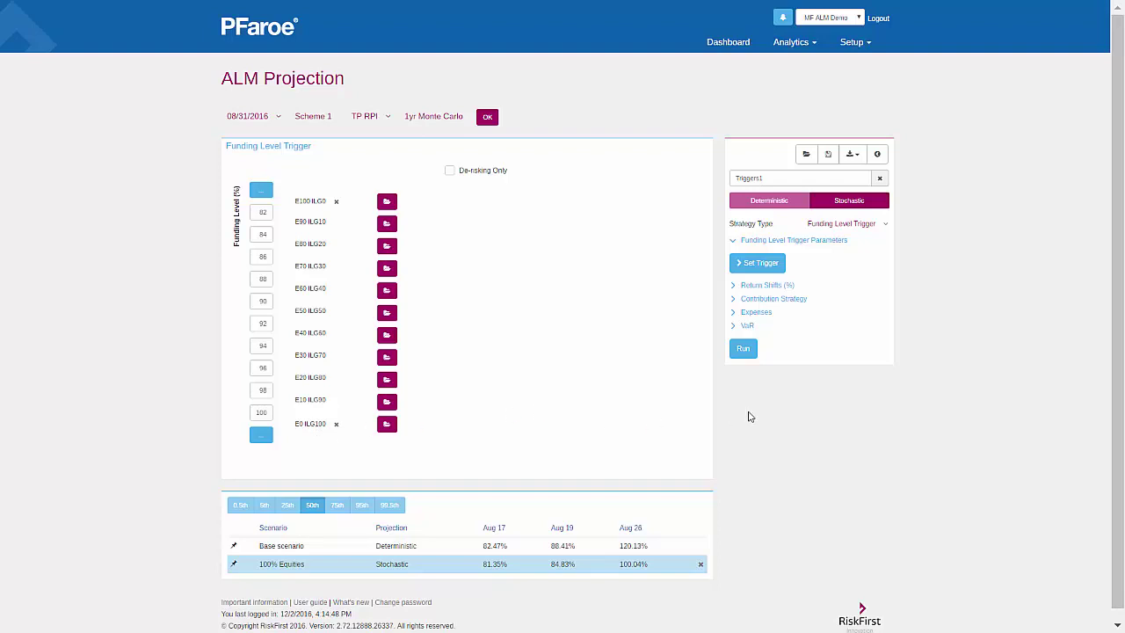
{"action": "left_click", "coordinate": [758, 263]}
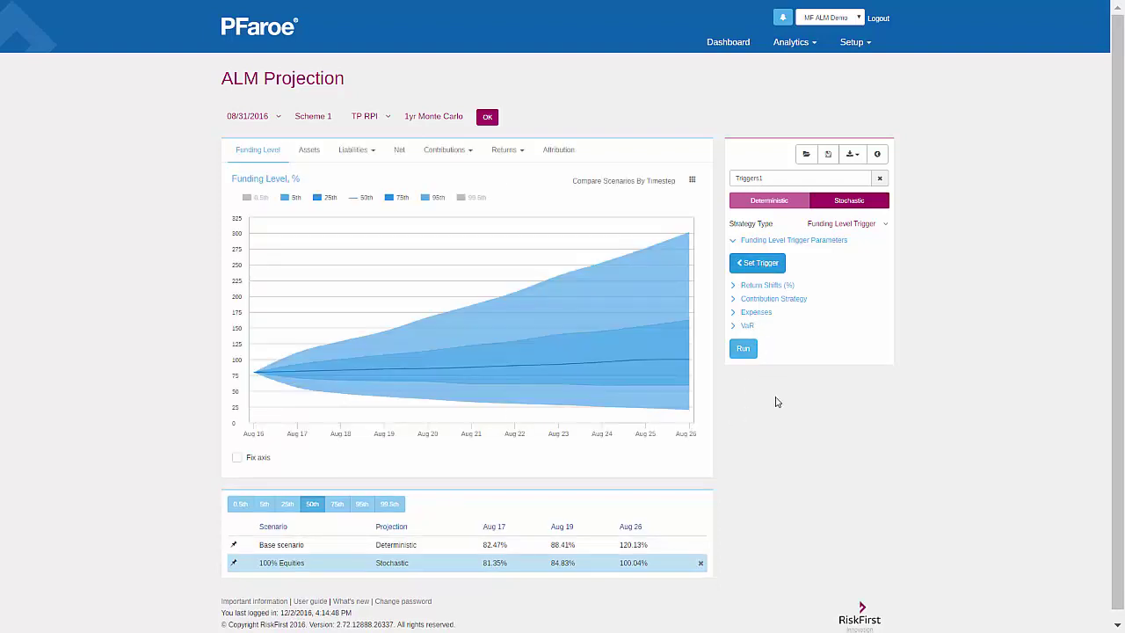
{"action": "left_click", "coordinate": [744, 350]}
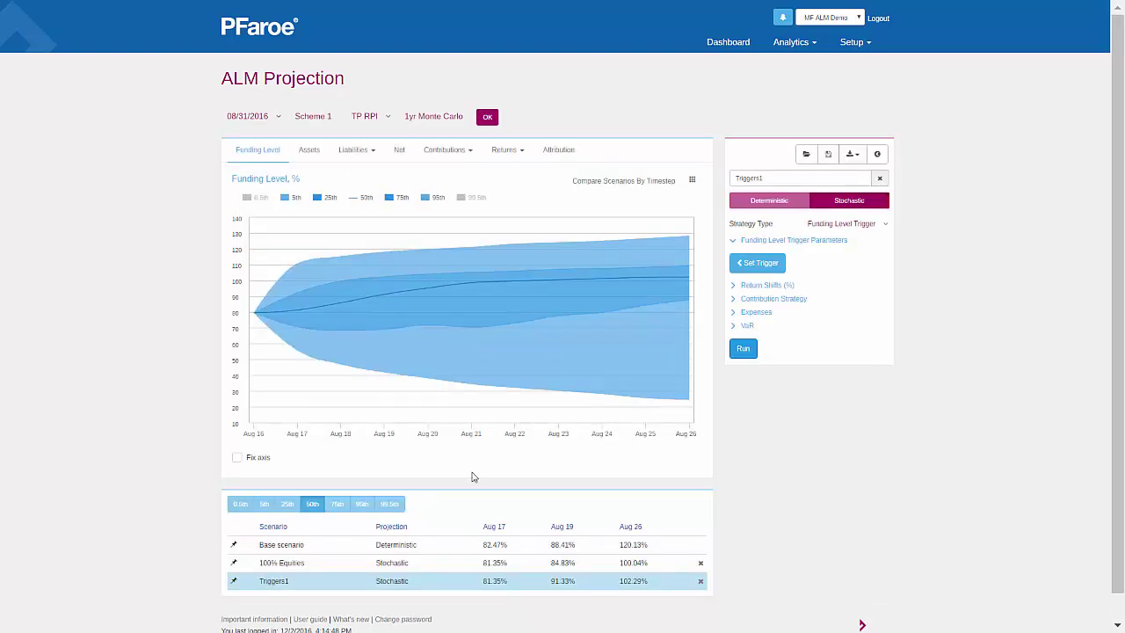
Step: Overlay the pinned 100% Equities scenario on the Triggers1 funding level chart, with the overlay's 0.5th and 99.5th percentile lines hidden
{"action": "left_click", "coordinate": [398, 564]}
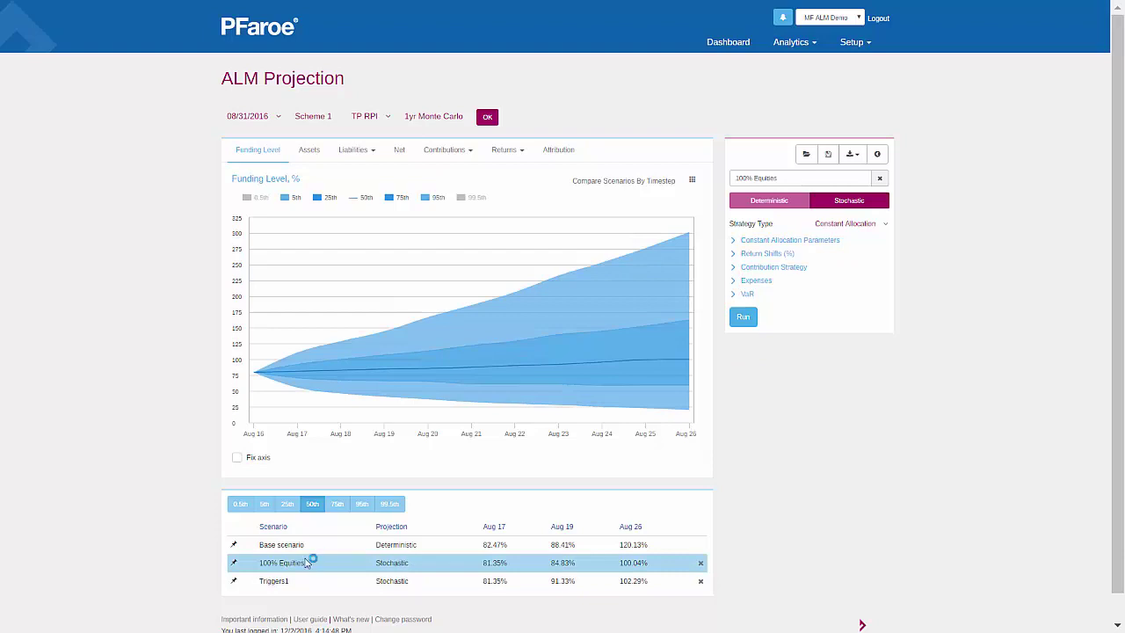
{"action": "left_click", "coordinate": [234, 565]}
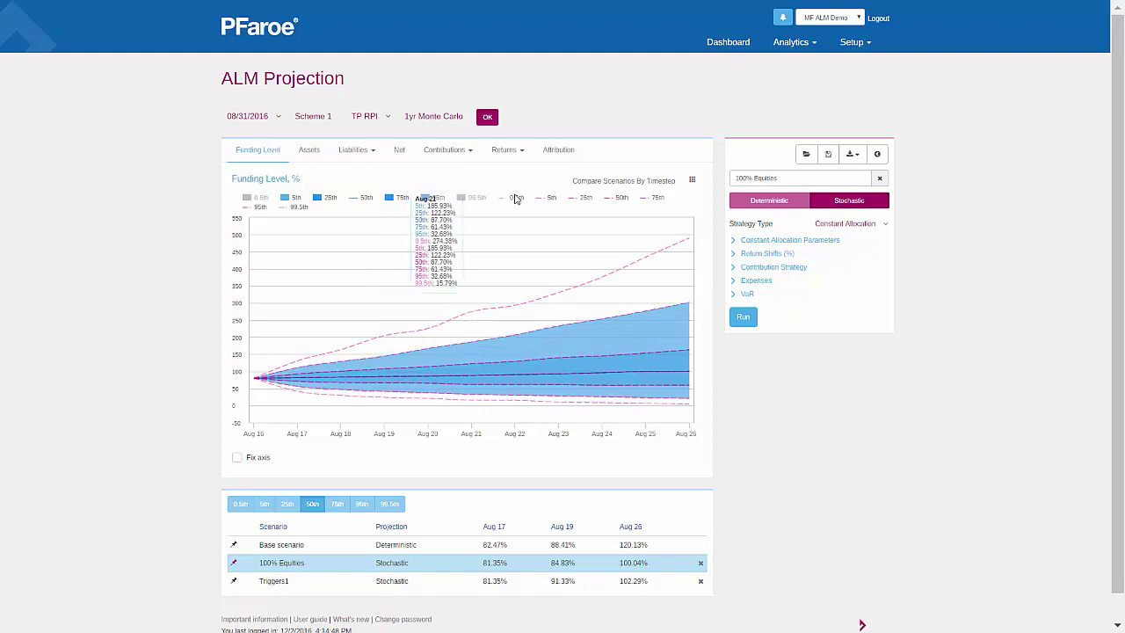
{"action": "left_click", "coordinate": [516, 199]}
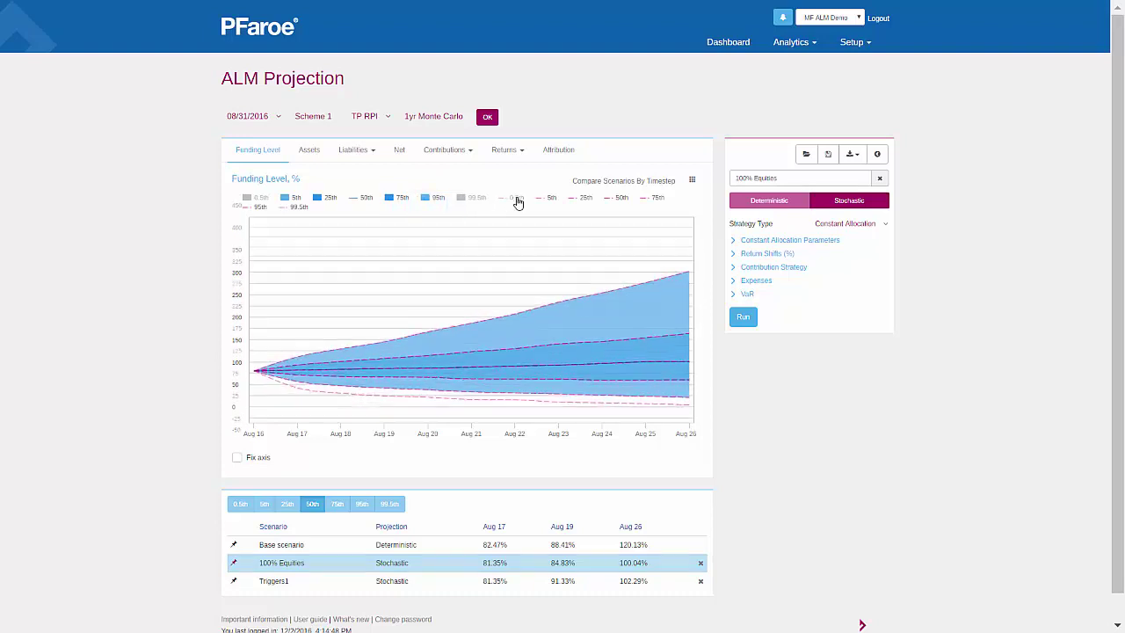
{"action": "left_click", "coordinate": [302, 208]}
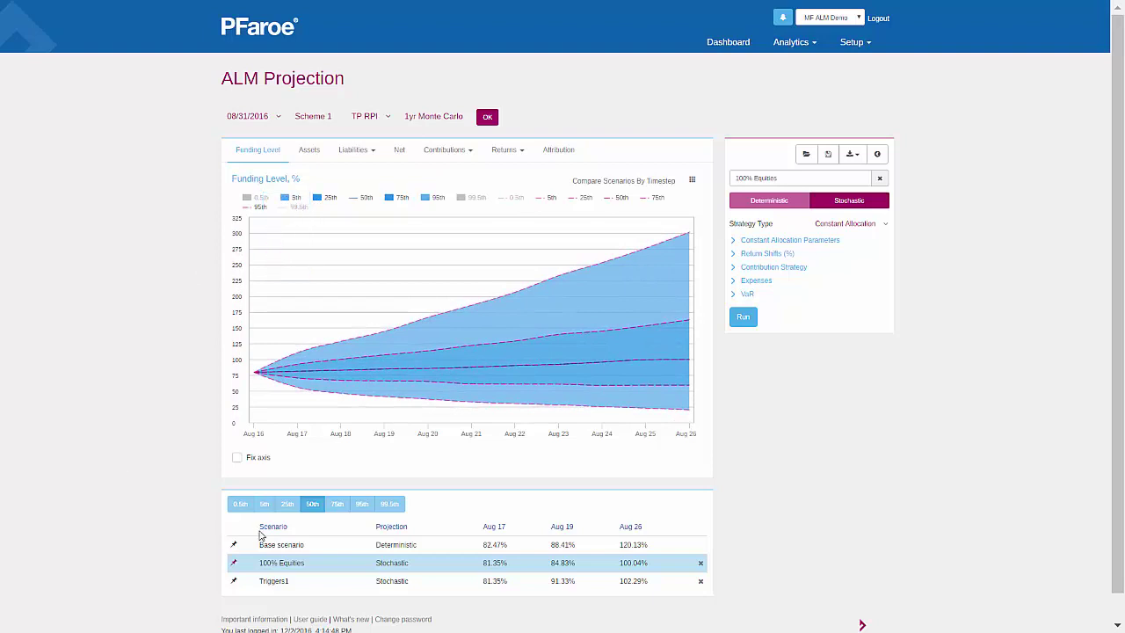
{"action": "left_click", "coordinate": [383, 583]}
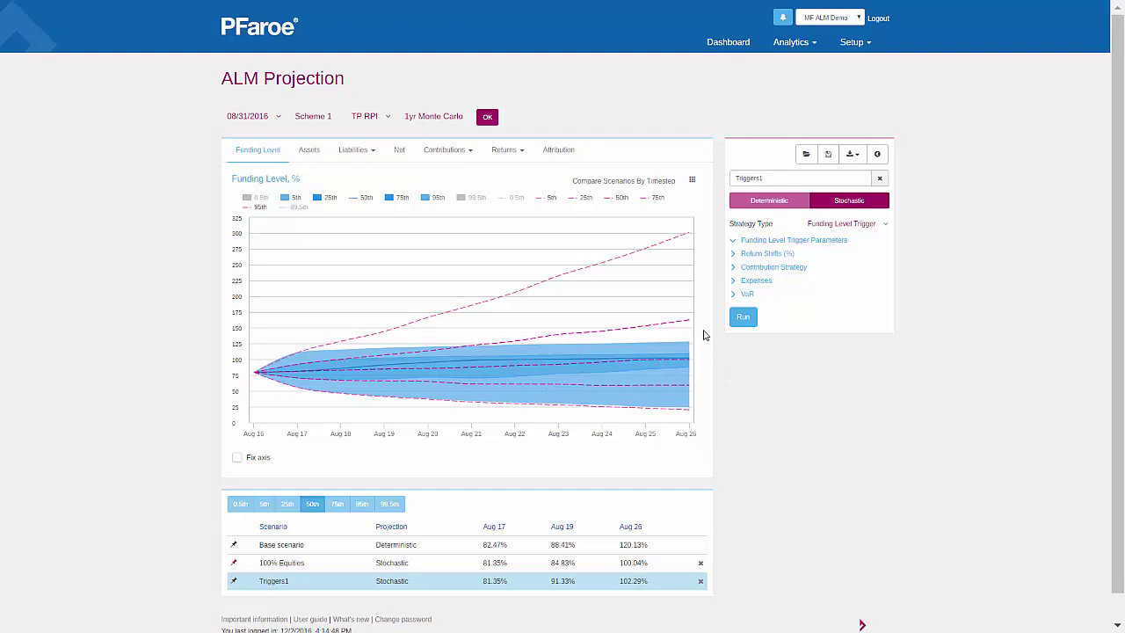
{"action": "mouse_move", "coordinate": [694, 304]}
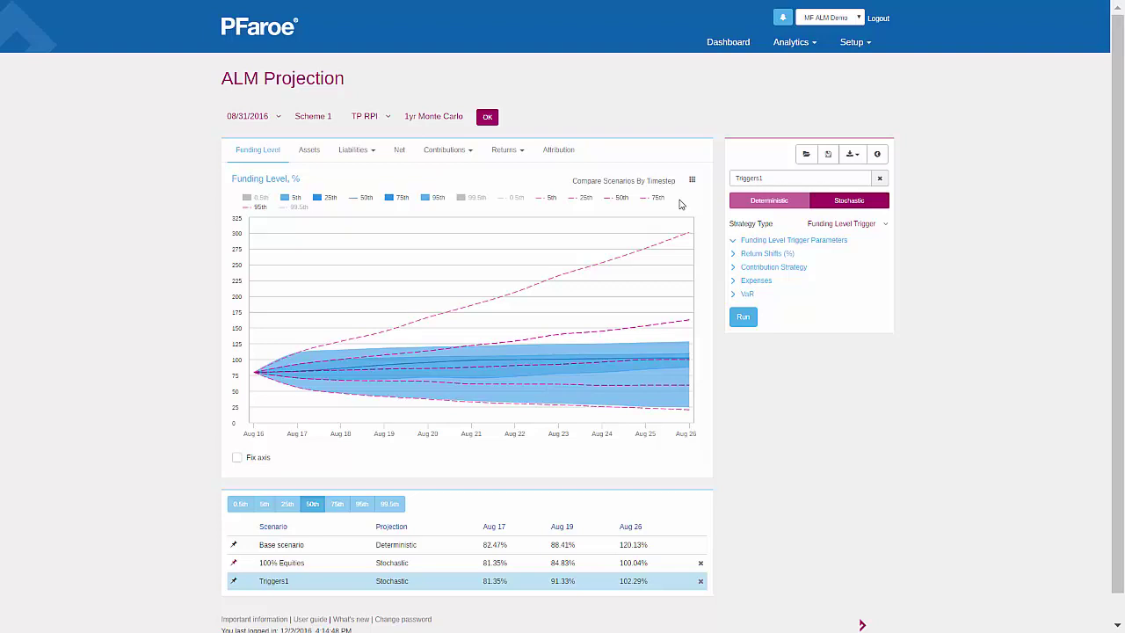
Step: Hide the 5th and 95th percentiles of both scenarios on the funding level chart and inspect the Aug 16 values
{"action": "left_click", "coordinate": [294, 202]}
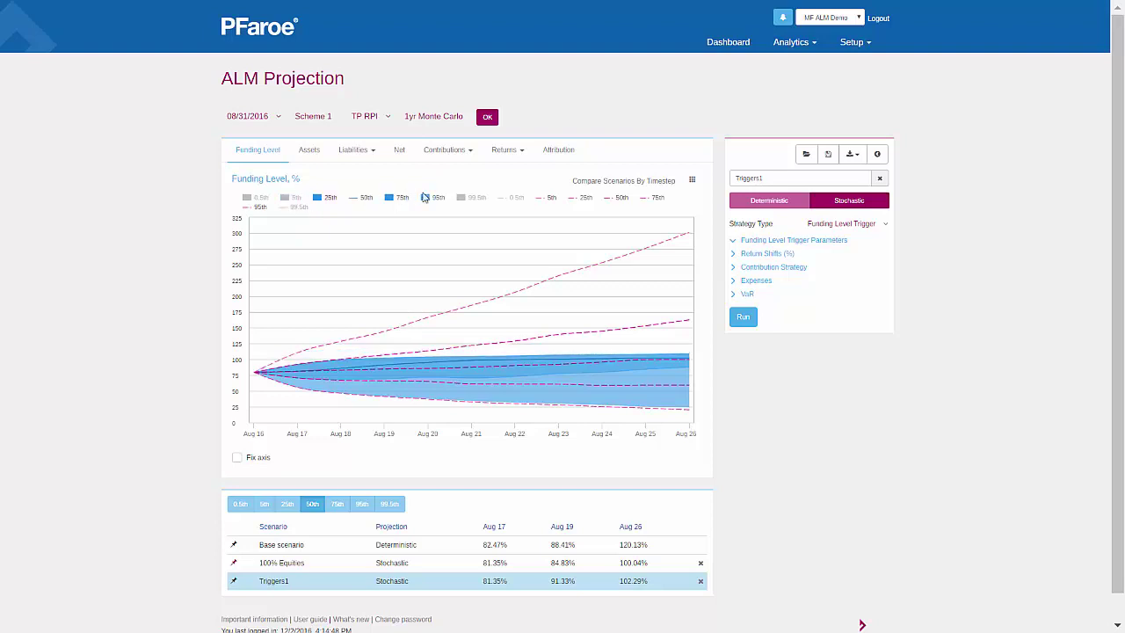
{"action": "left_click", "coordinate": [438, 201]}
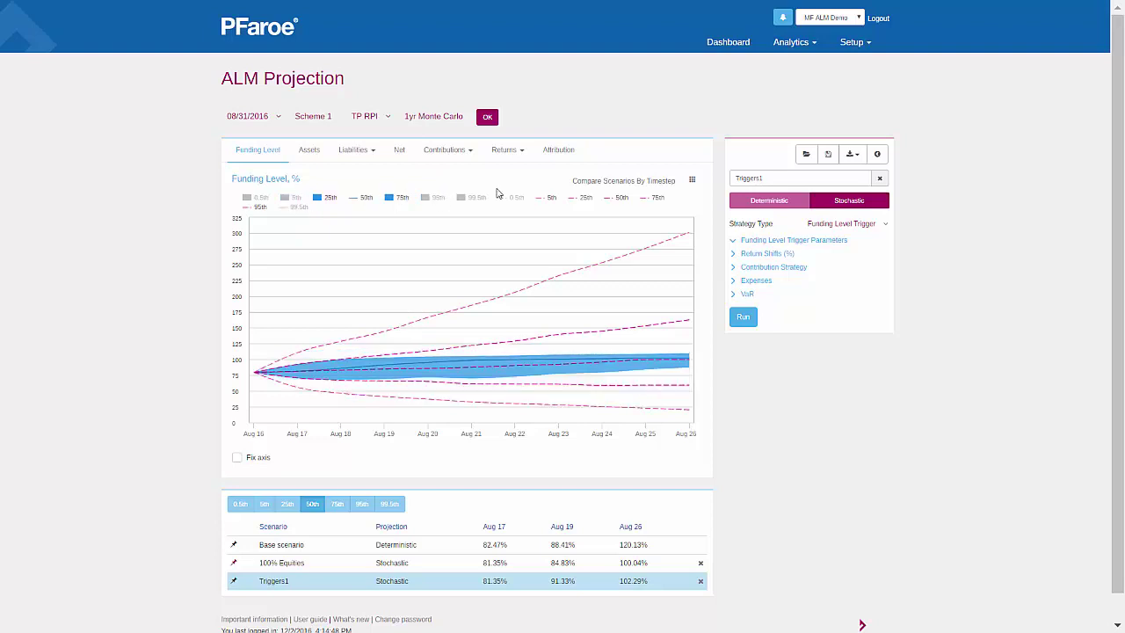
{"action": "left_click", "coordinate": [552, 202]}
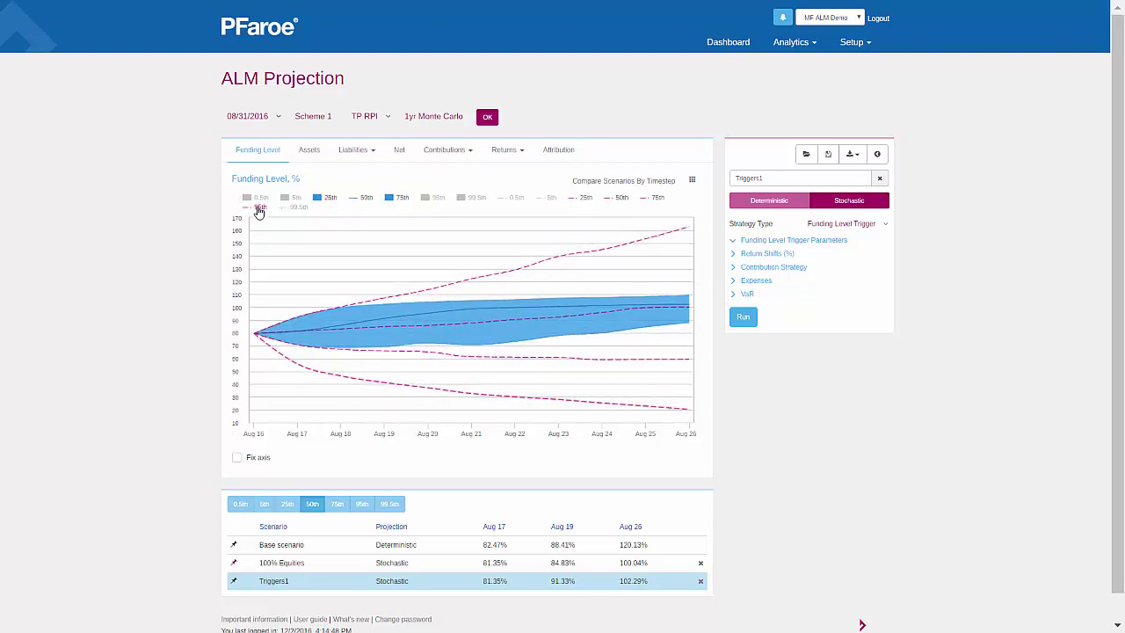
{"action": "left_click", "coordinate": [260, 208]}
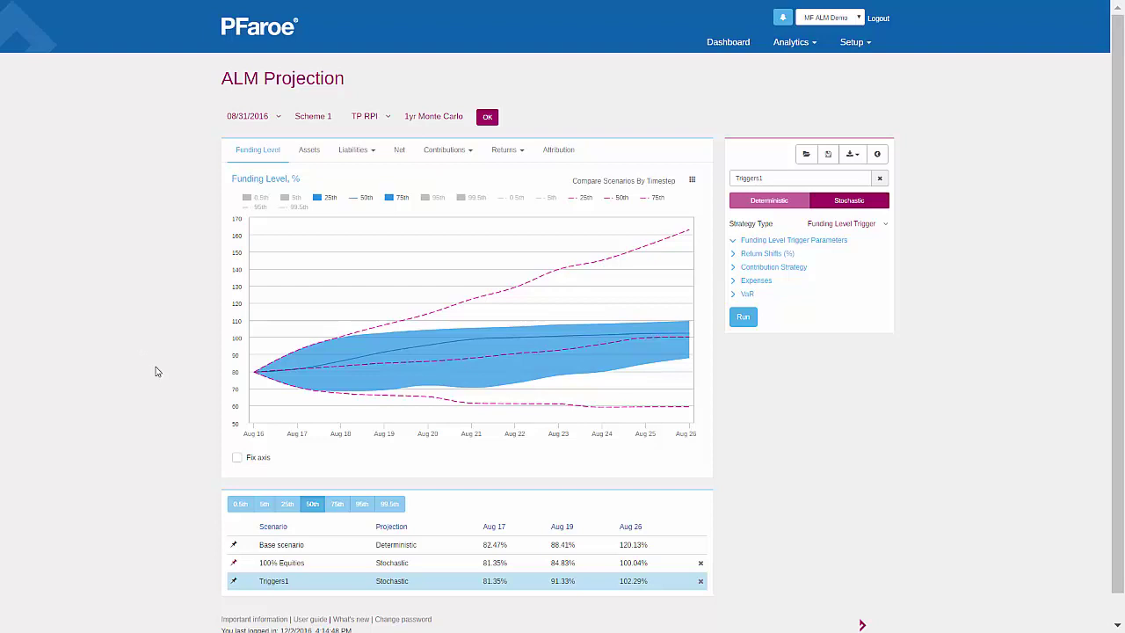
{"action": "mouse_move", "coordinate": [275, 384]}
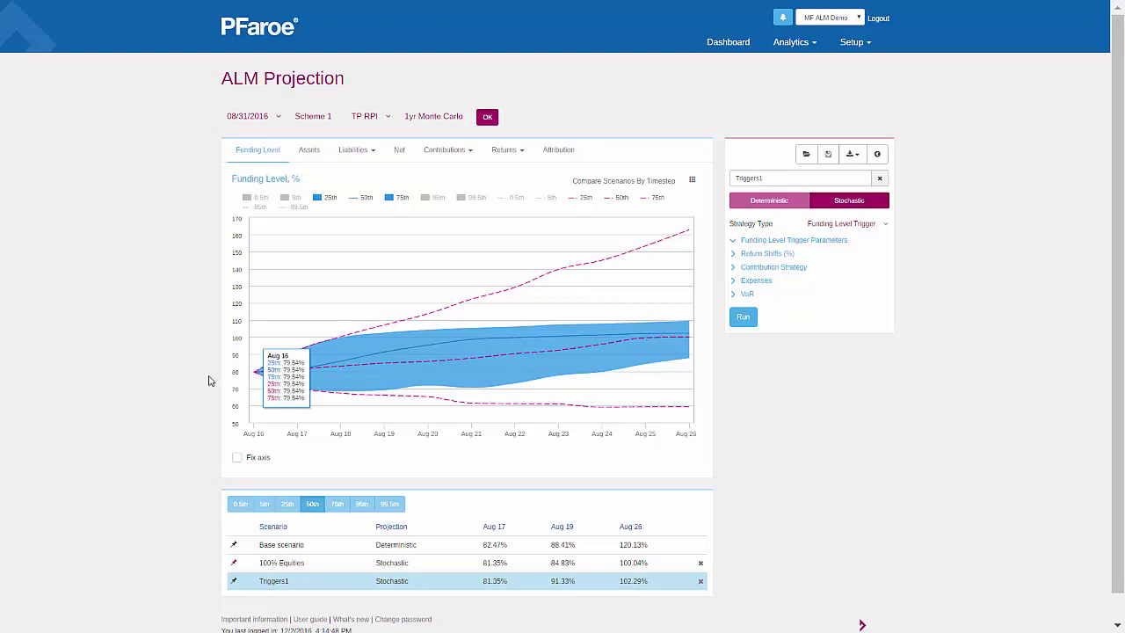